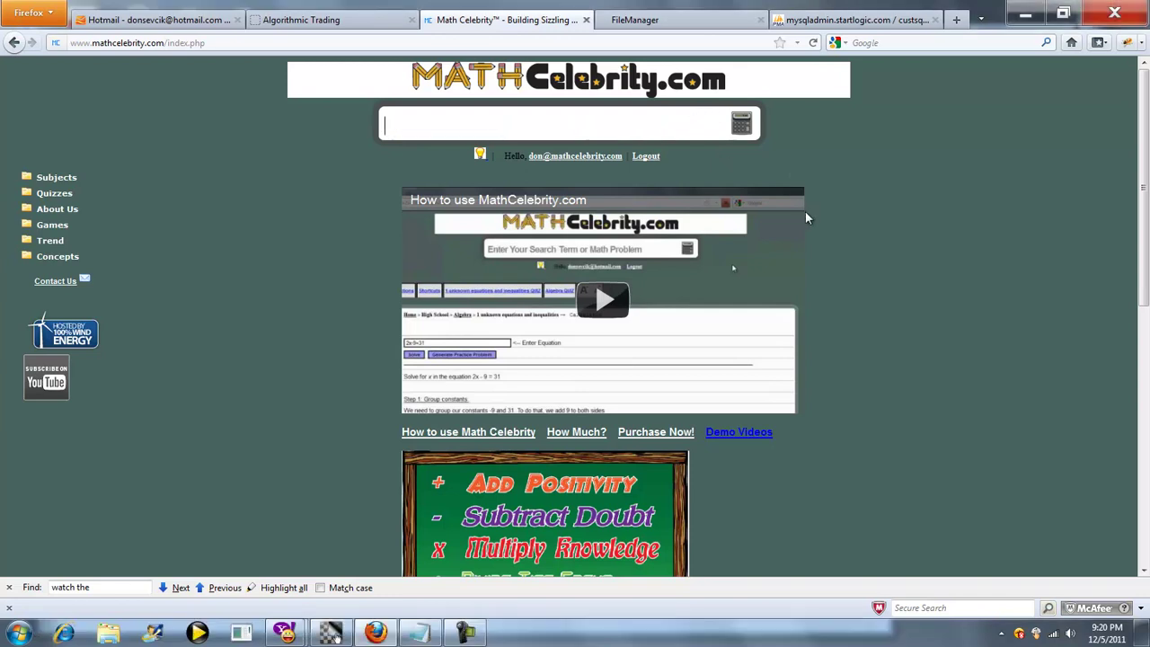
- Search 'expanded' and run the 'expanded notation' suggestion to reach the notation calculator
{"action": "type", "text": "expanded"}
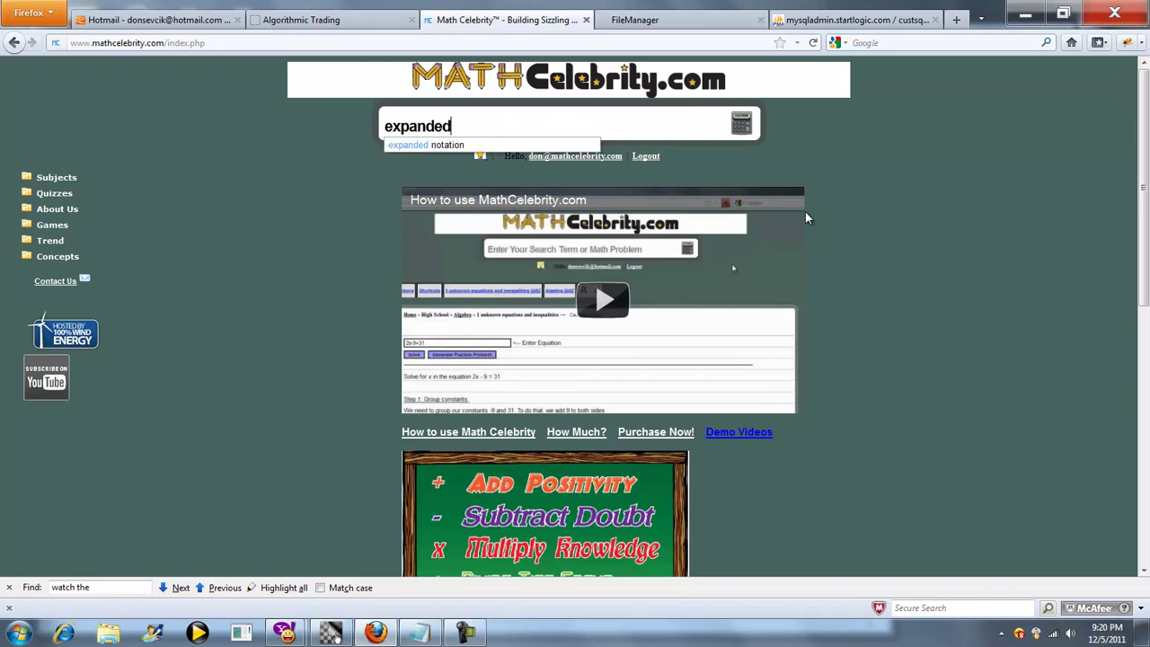
{"action": "key", "text": "Down"}
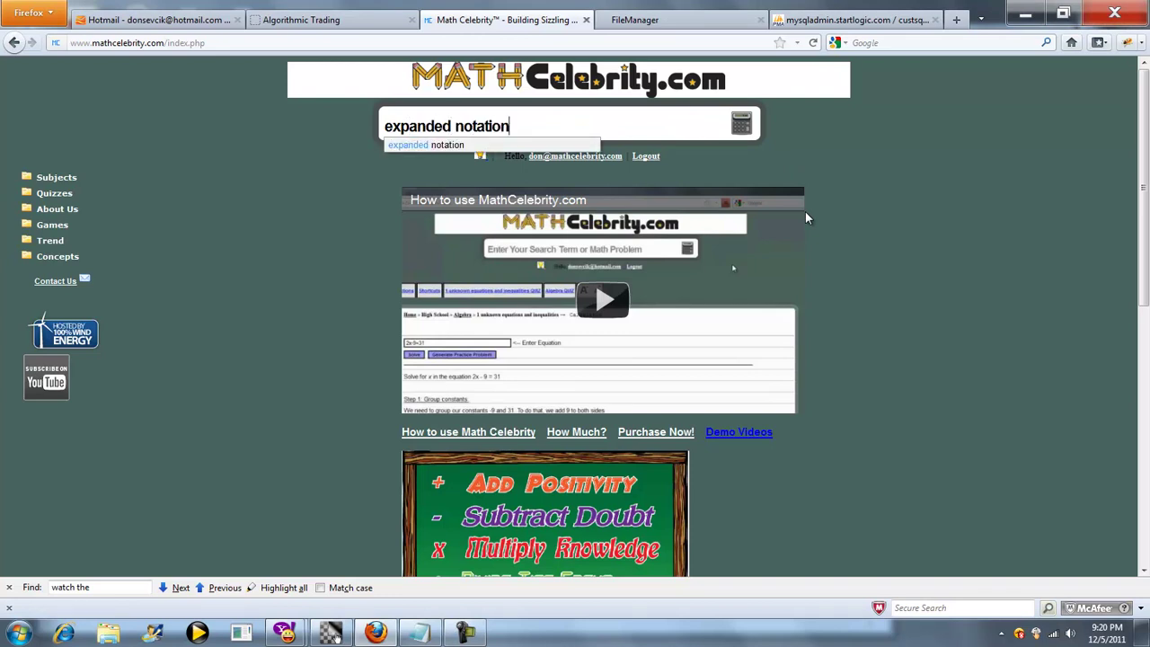
{"action": "key", "text": "Return"}
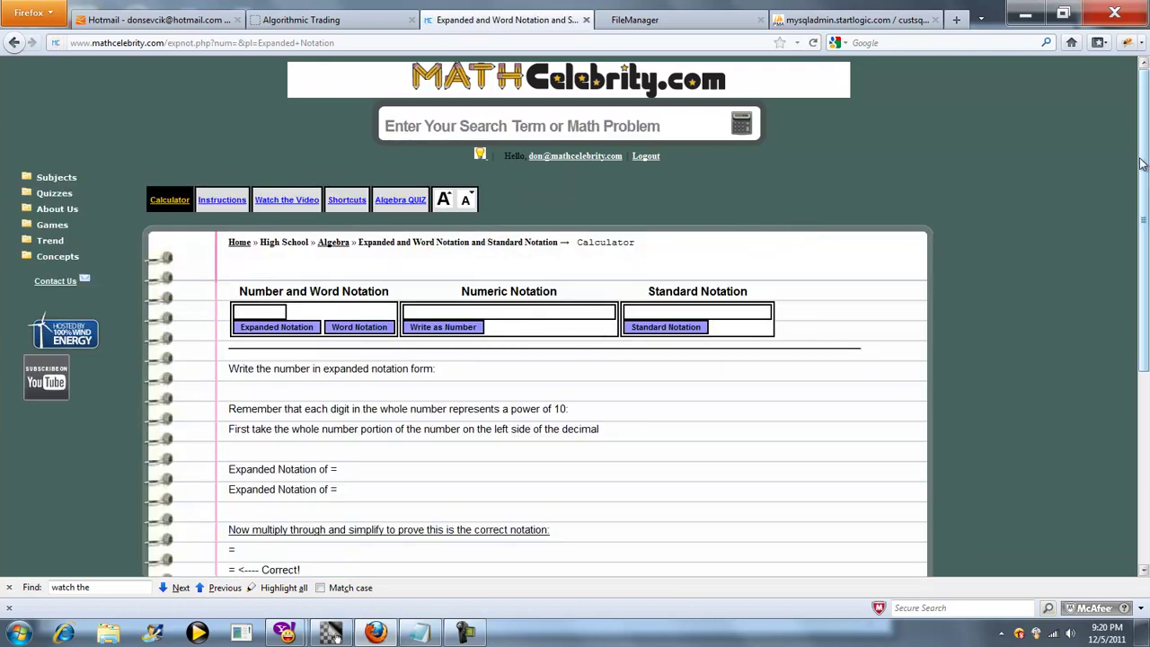
- Reload the calculator with 9256, 'fifteen thousand, three hundred twelve' and 5(100) + 4(10) + 6
{"action": "left_click_drag", "start_coordinate": [1142, 161], "coordinate": [1142, 168]}
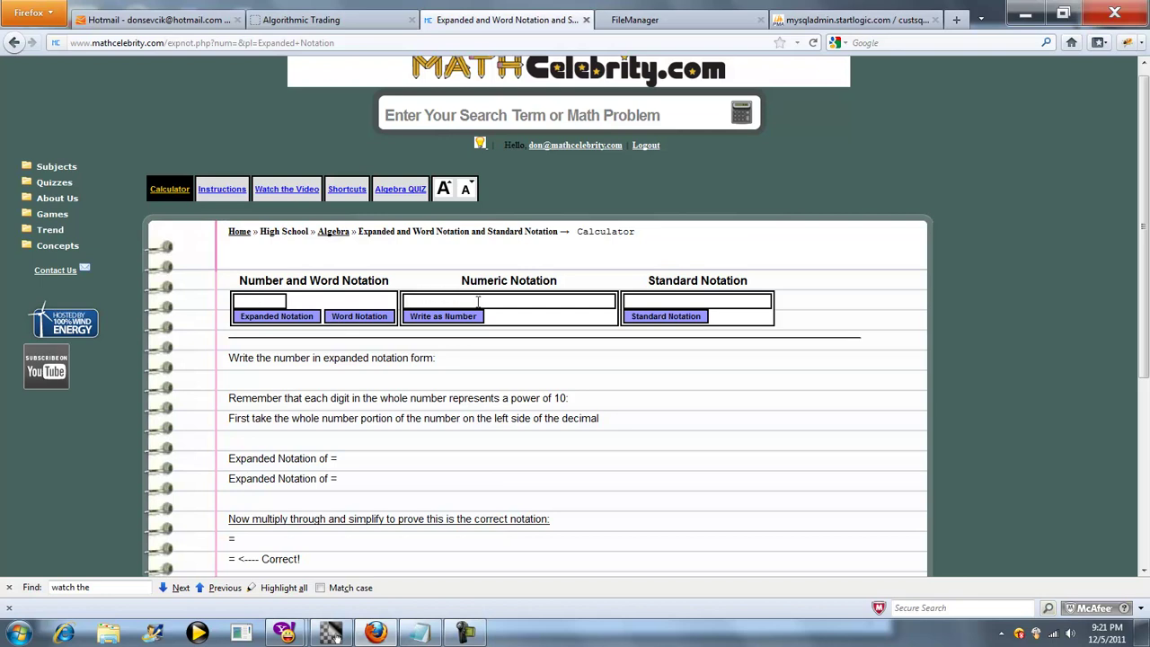
{"action": "left_click", "coordinate": [185, 192]}
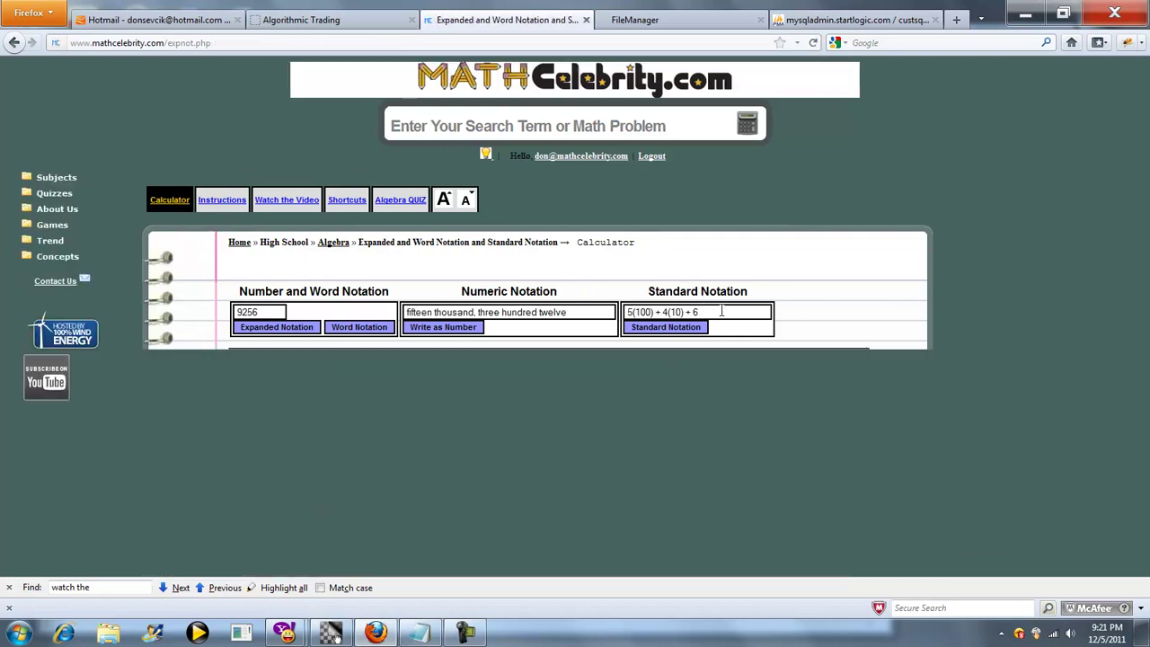
- Show 9256 in expanded notation as 9000 + 200 + 50 + 6 with enlarged lesson text
{"action": "left_click", "coordinate": [282, 329]}
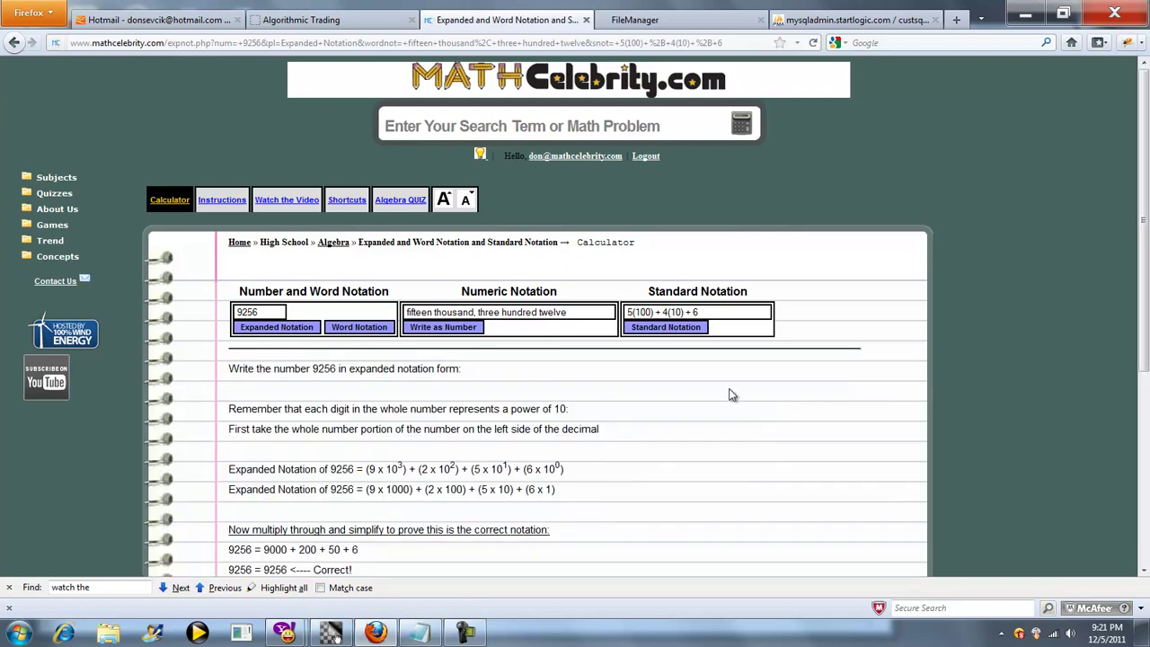
{"action": "scroll", "coordinate": [457, 387], "scroll_direction": "down", "scroll_amount": 2}
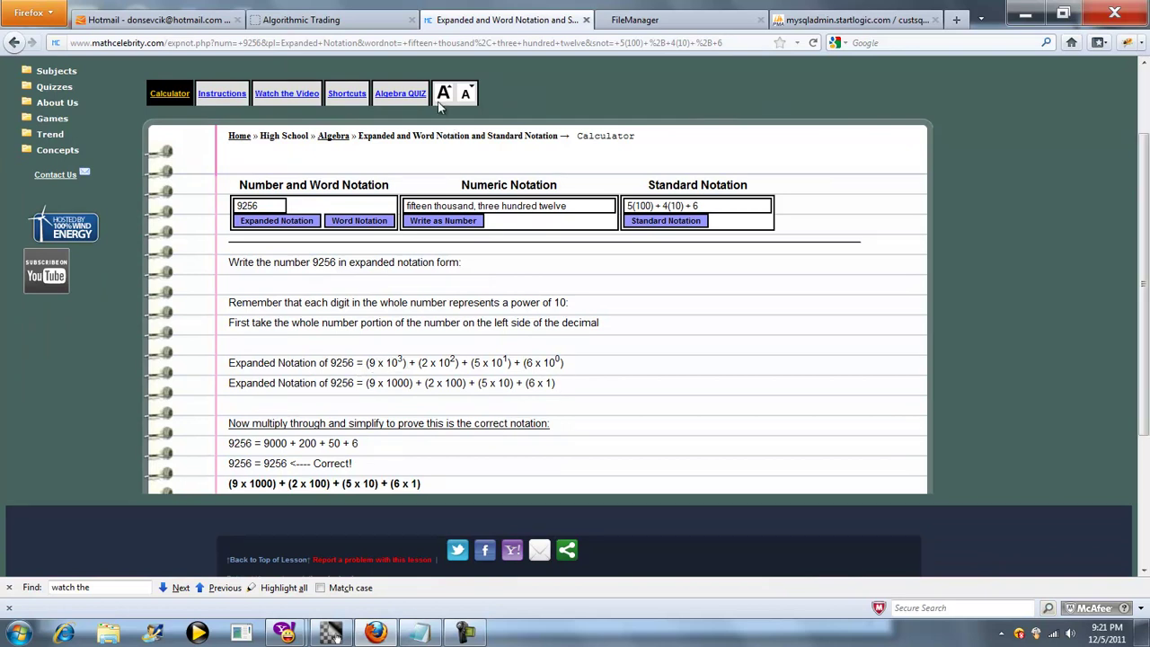
{"action": "left_click", "coordinate": [445, 97]}
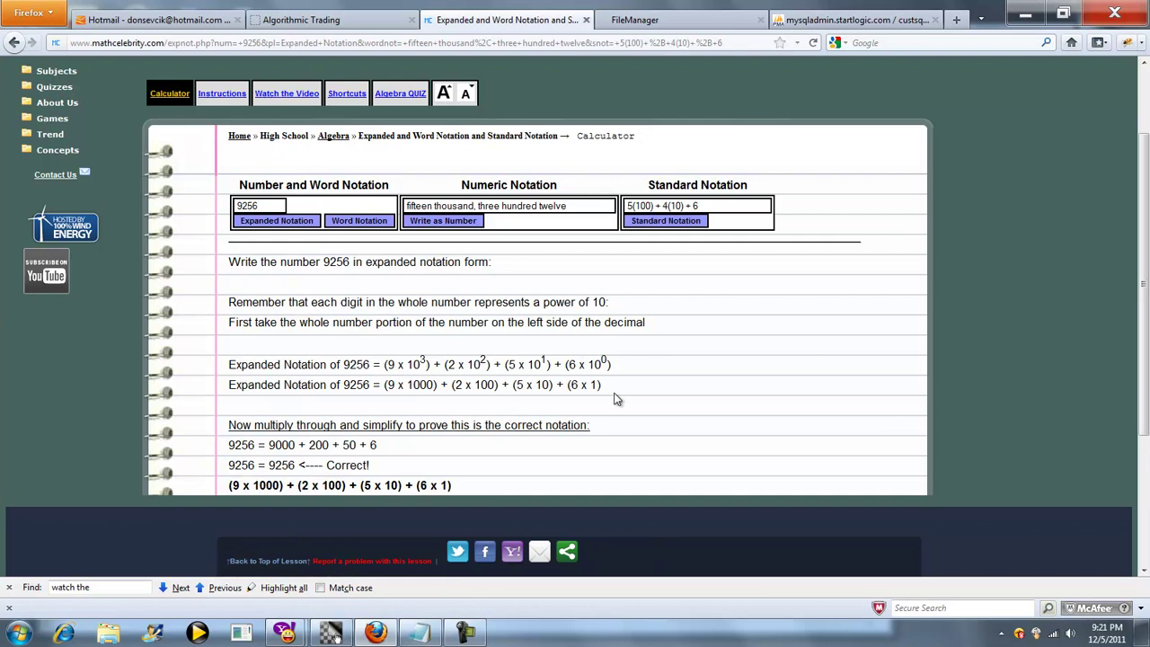
{"action": "left_click_drag", "start_coordinate": [378, 445], "coordinate": [269, 444]}
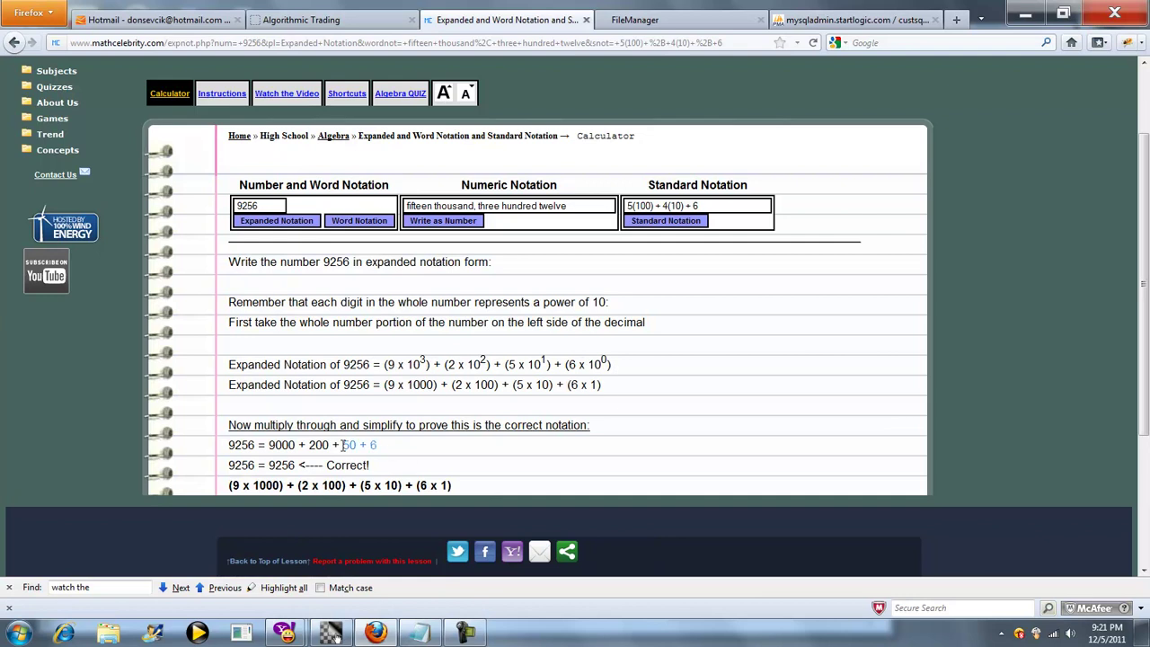
{"action": "left_click", "coordinate": [301, 465]}
- Display 9256 as 'nine-thousand two-hundred fifty six', permanently keeping the current colour scheme
{"action": "left_click", "coordinate": [359, 222]}
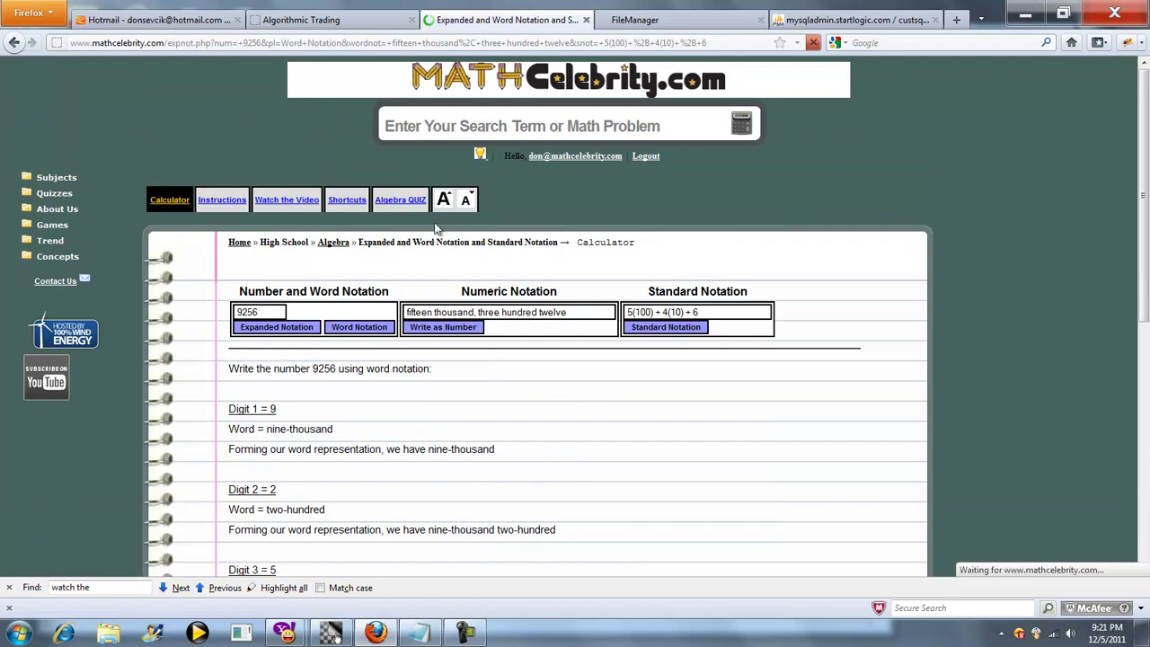
{"action": "scroll", "coordinate": [1145, 191], "scroll_direction": "down", "scroll_amount": 2}
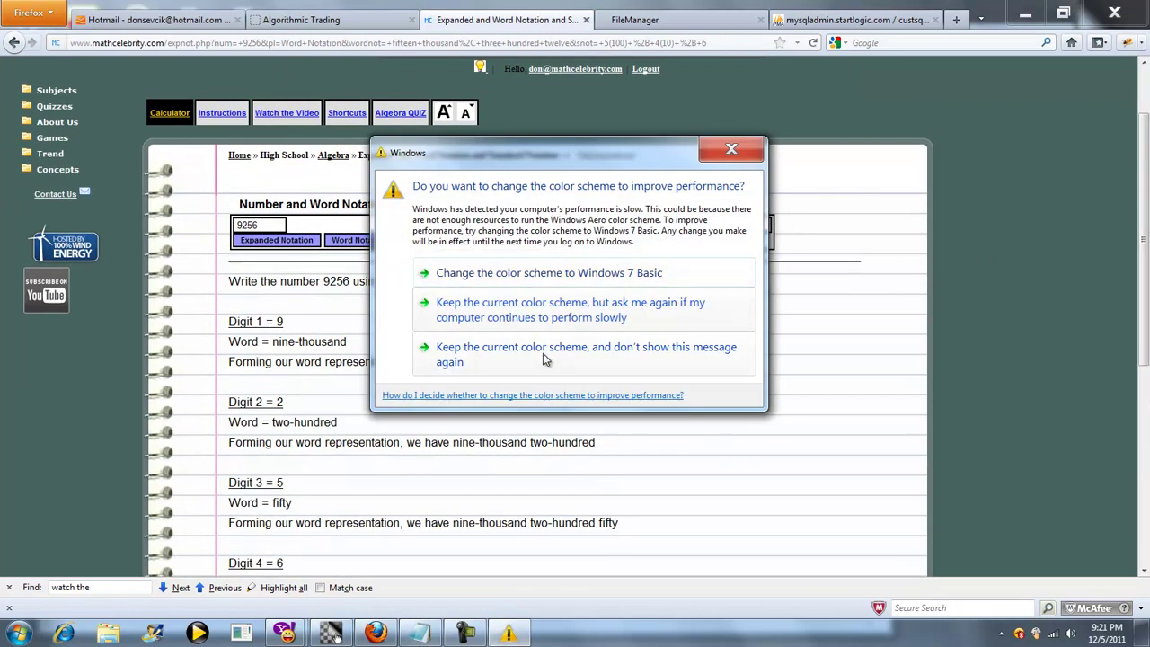
{"action": "left_click", "coordinate": [544, 358]}
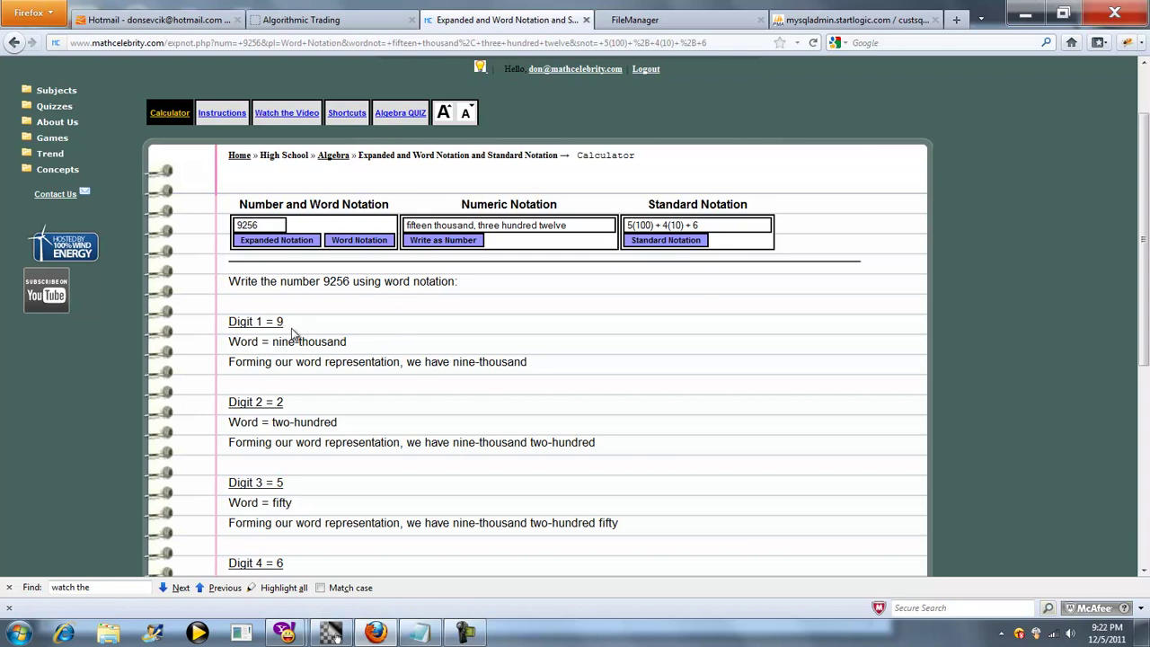
{"action": "scroll", "coordinate": [345, 365], "scroll_direction": "down", "scroll_amount": 2}
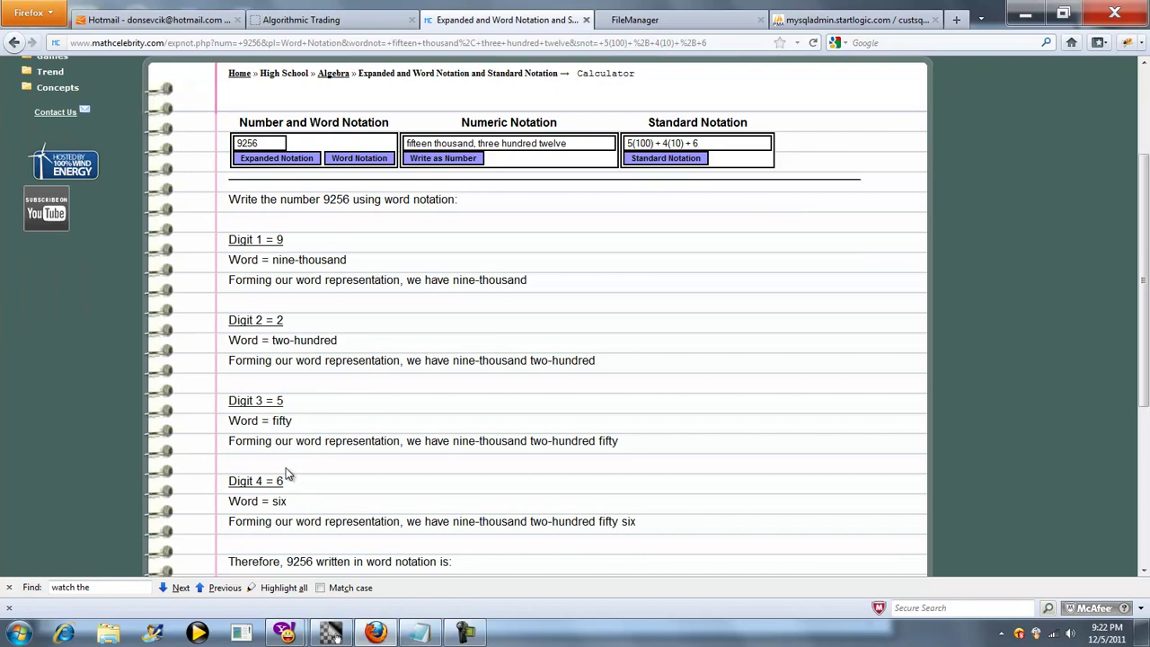
{"action": "left_click_drag", "start_coordinate": [1148, 238], "coordinate": [1134, 309]}
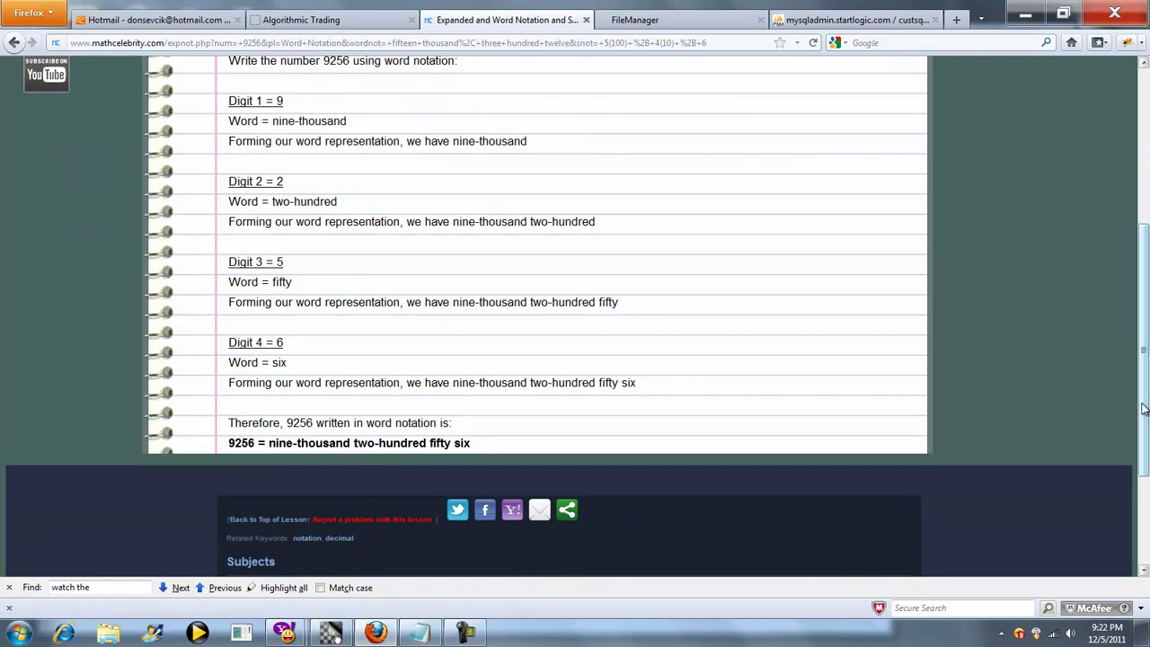
{"action": "left_click_drag", "start_coordinate": [1145, 410], "coordinate": [1145, 294]}
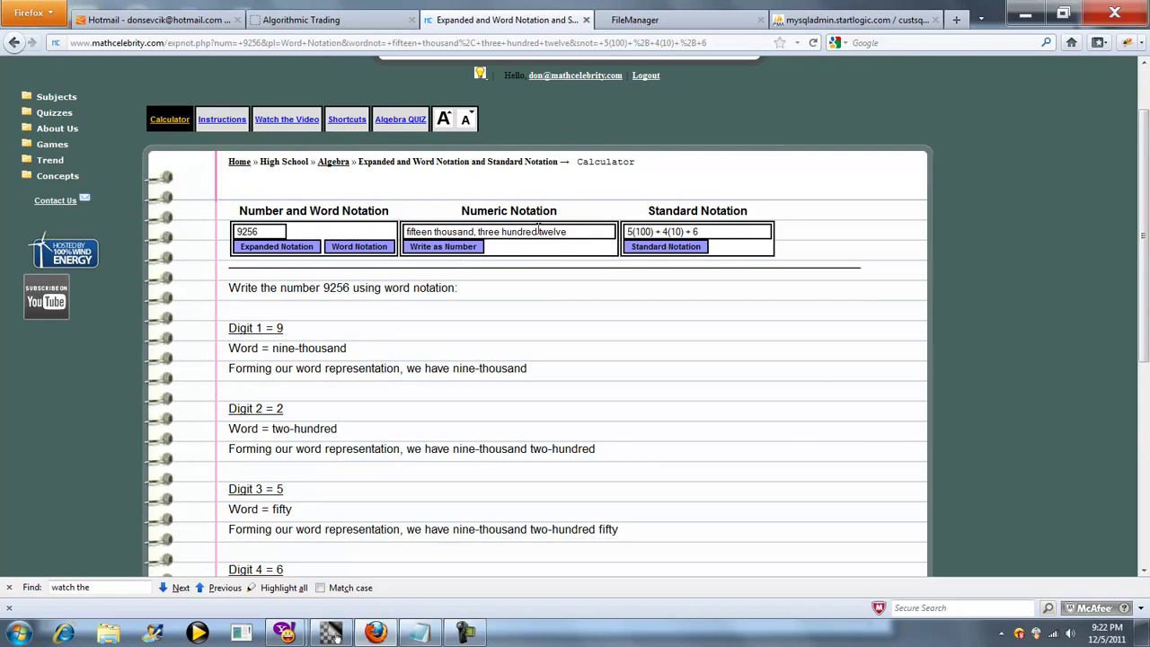
- Convert 'fifteen thousand, three hundred twelve' to 15,312 and review each evaluated word part
{"action": "left_click", "coordinate": [445, 250]}
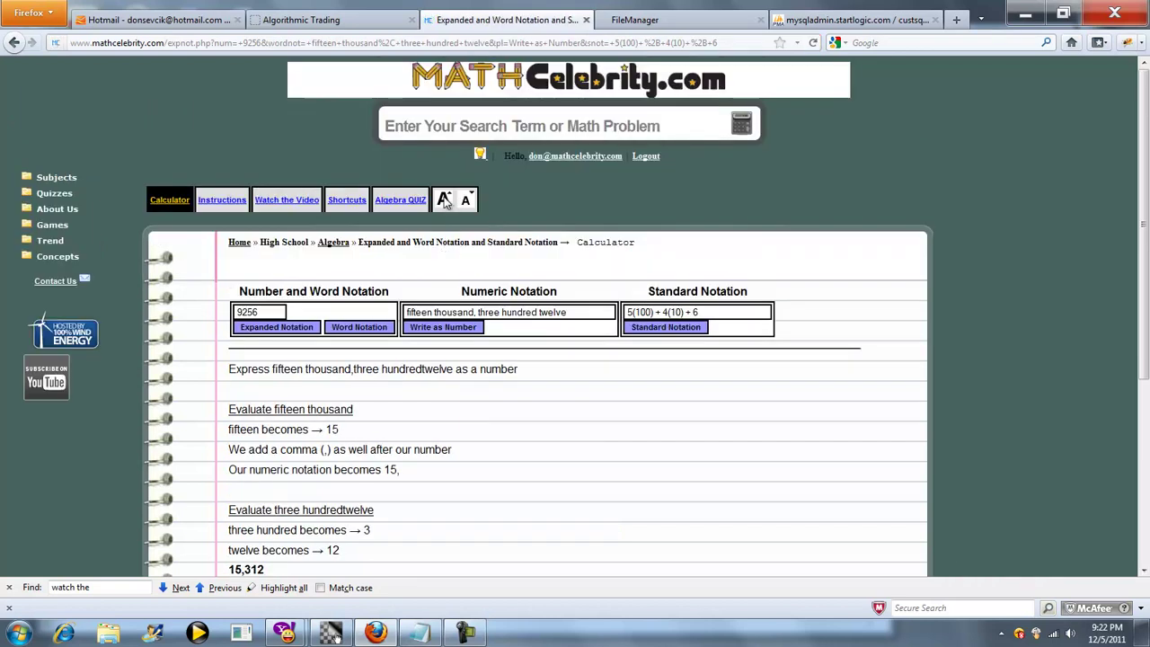
{"action": "scroll", "coordinate": [1145, 221], "scroll_direction": "down", "scroll_amount": 2}
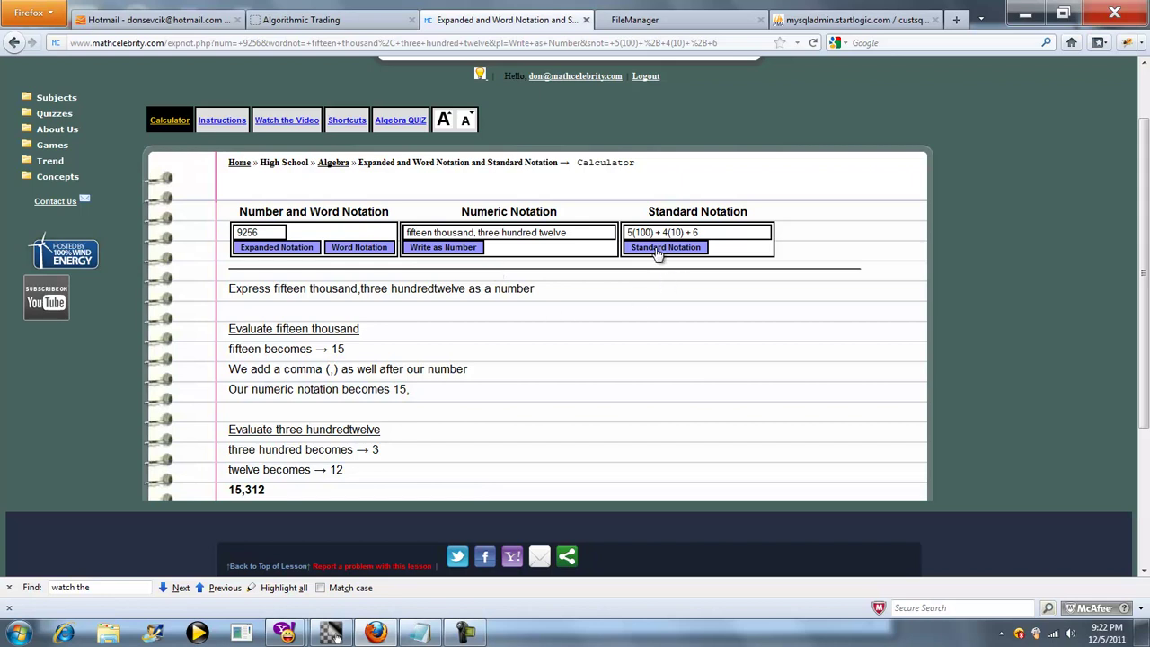
{"action": "left_click", "coordinate": [658, 249]}
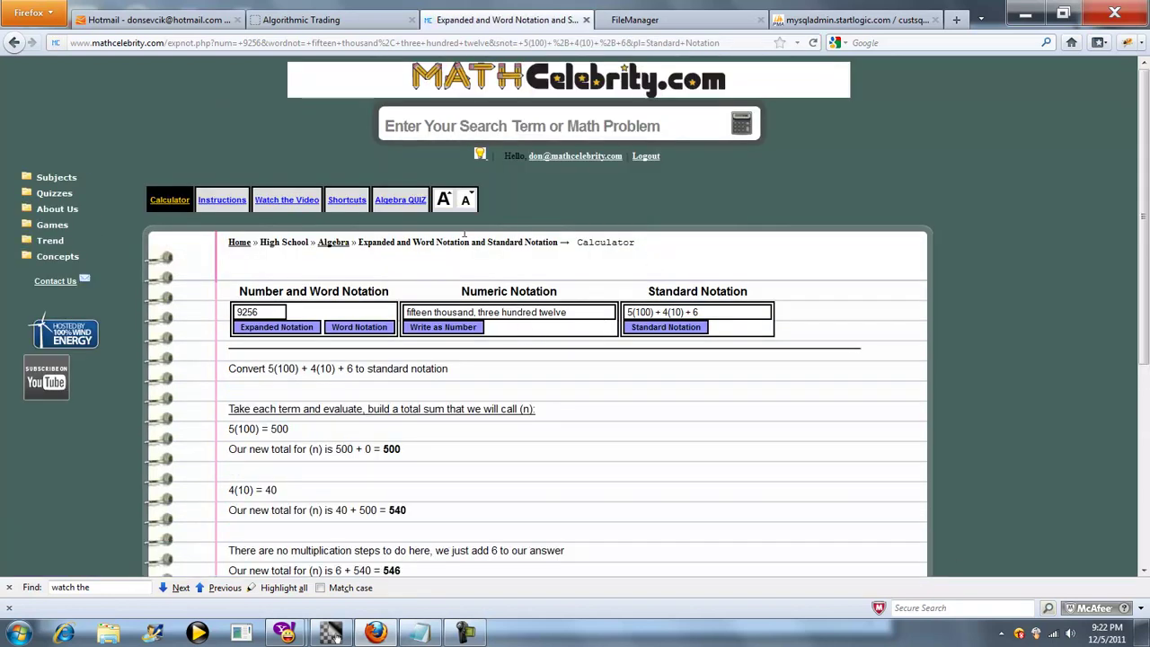
{"action": "left_click", "coordinate": [449, 208]}
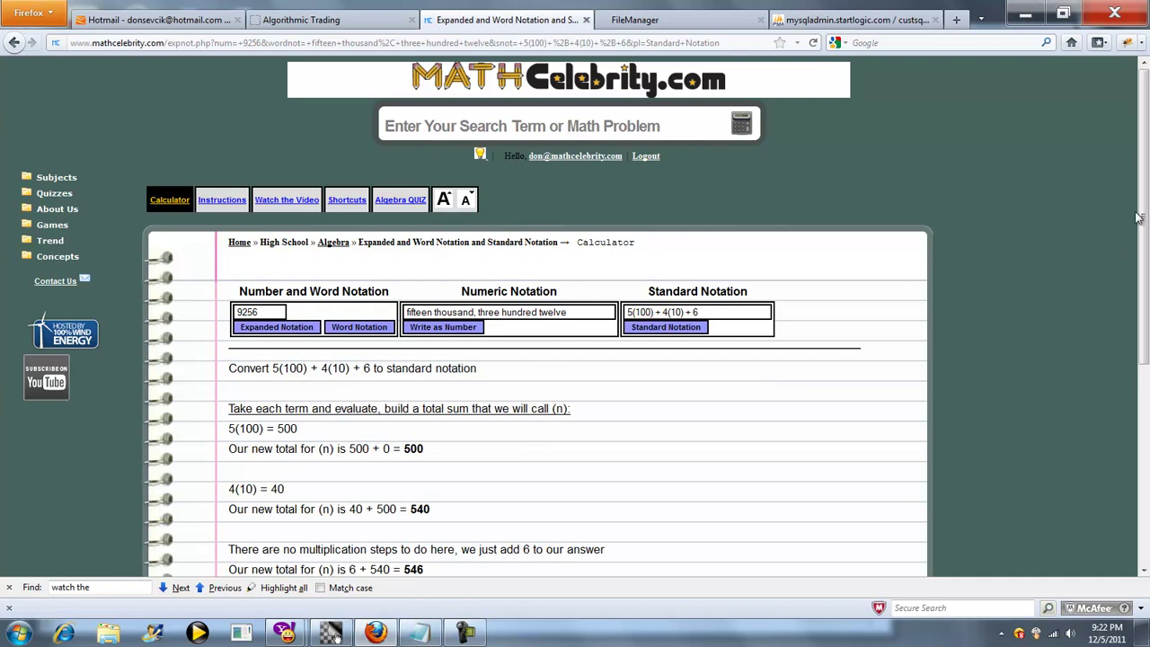
{"action": "scroll", "coordinate": [1143, 241], "scroll_direction": "down", "scroll_amount": 1}
{"action": "scroll", "coordinate": [1144, 241], "scroll_direction": "down", "scroll_amount": 2}
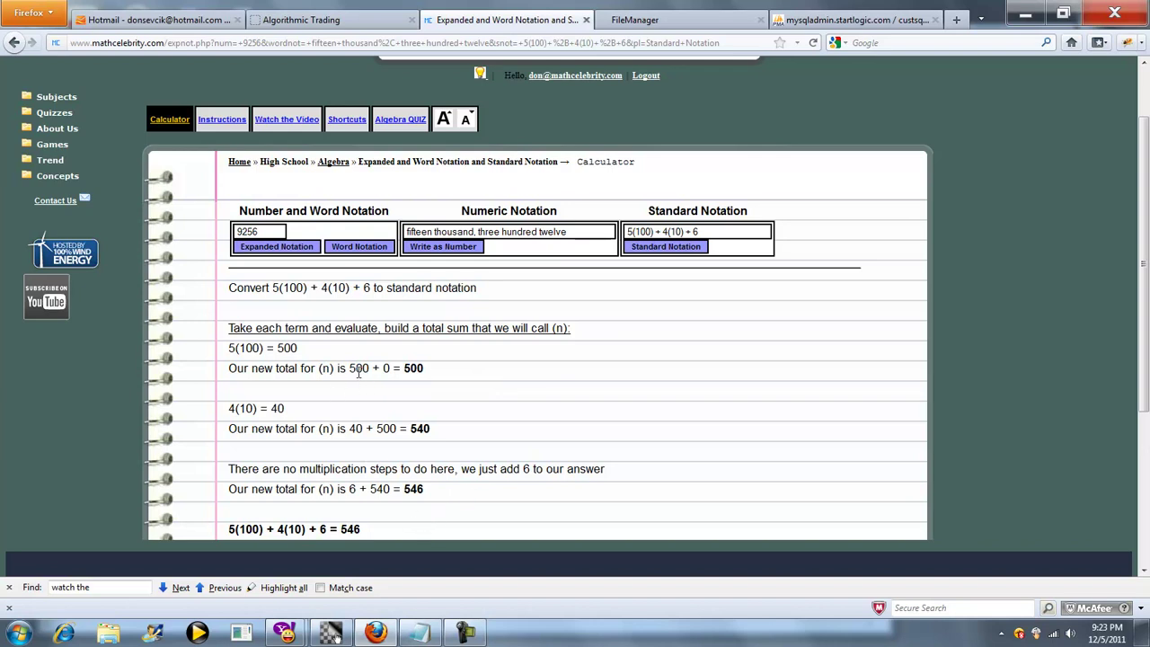
{"action": "left_click_drag", "start_coordinate": [252, 369], "coordinate": [406, 369]}
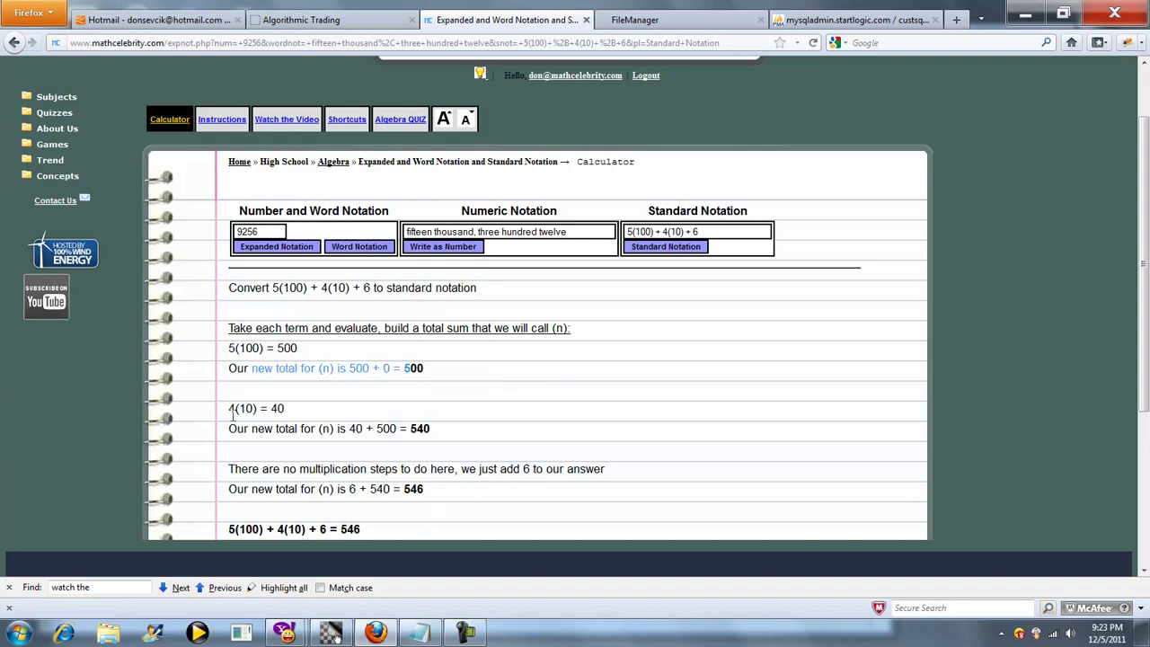
{"action": "left_click", "coordinate": [401, 428]}
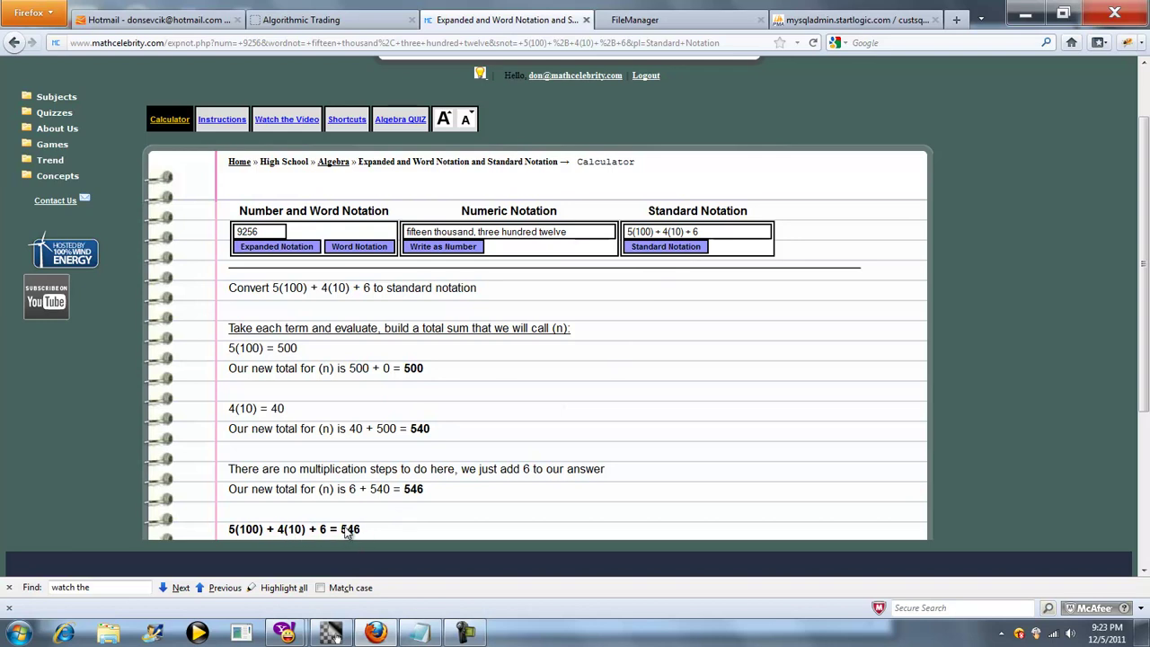
{"action": "scroll", "coordinate": [589, 388], "scroll_direction": "up", "scroll_amount": 2}
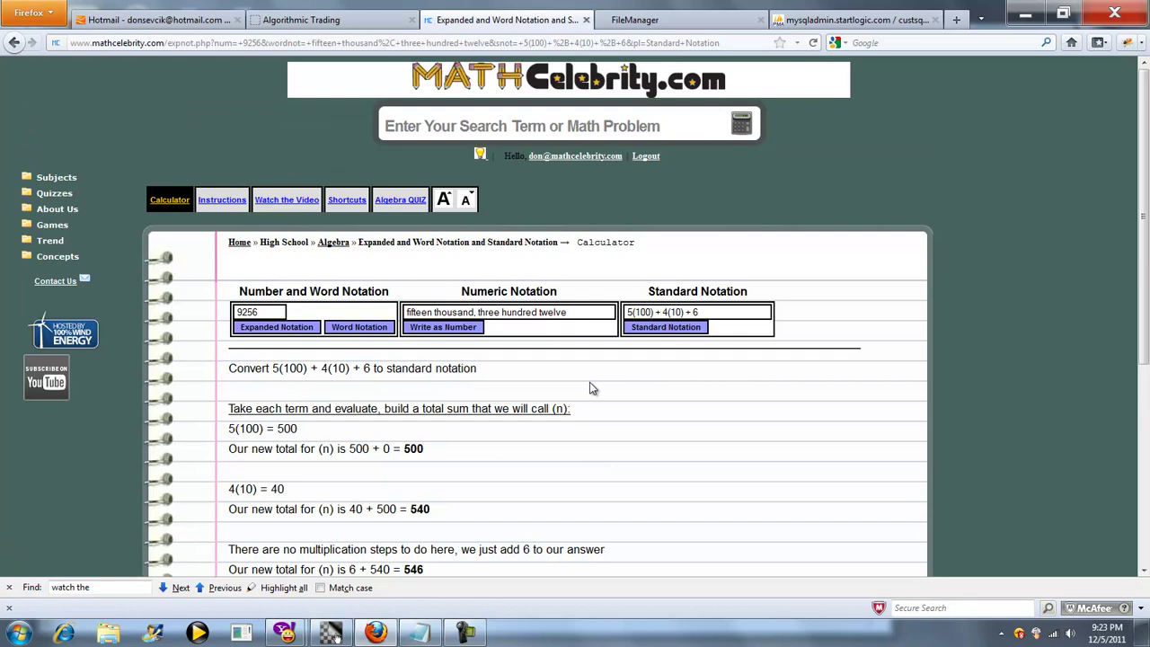
- Open the Shortcuts examples and select the '4598 expanded notation' command
{"action": "left_click", "coordinate": [347, 201]}
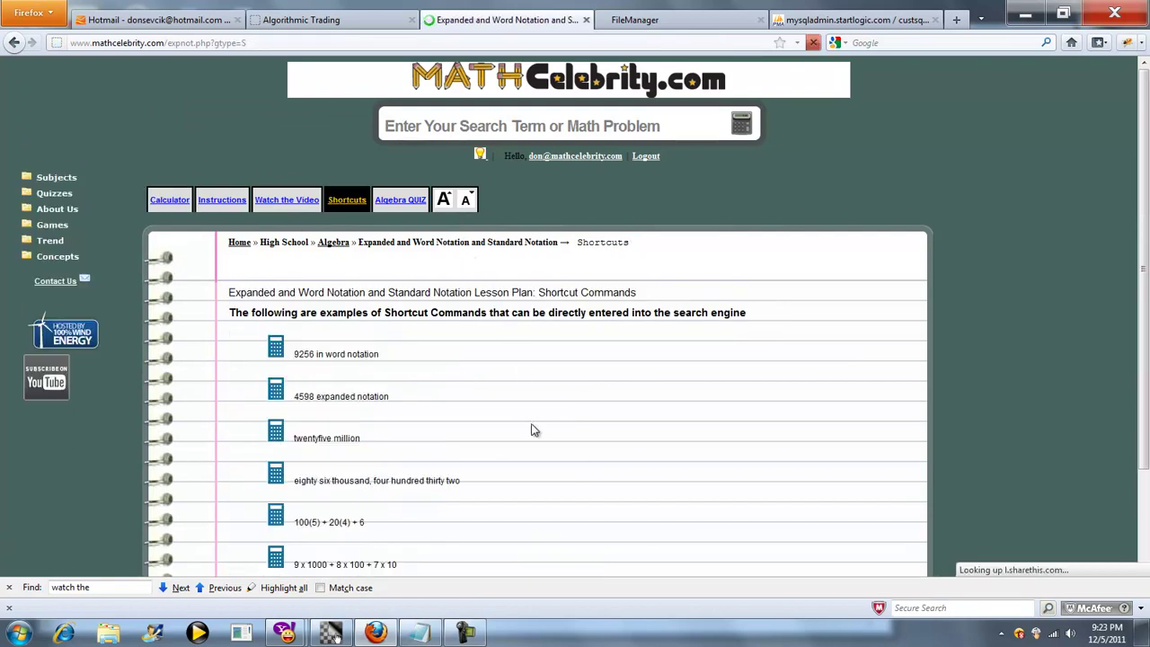
{"action": "left_click_drag", "start_coordinate": [1139, 269], "coordinate": [1137, 328]}
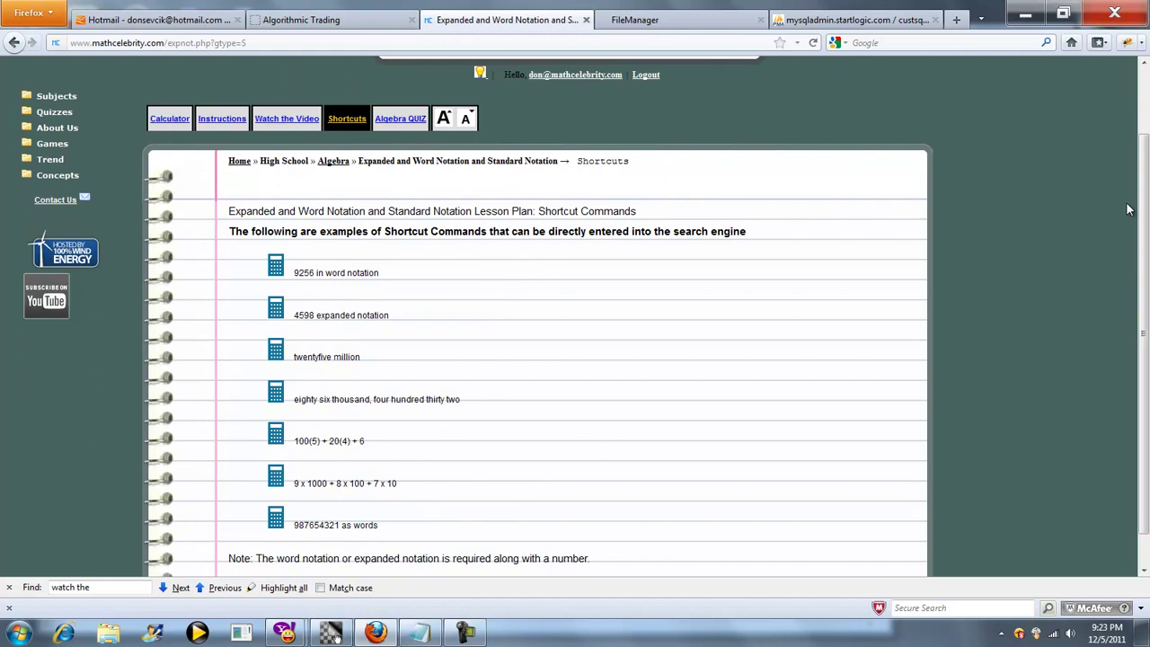
{"action": "scroll", "coordinate": [1130, 208], "scroll_direction": "up", "scroll_amount": 1}
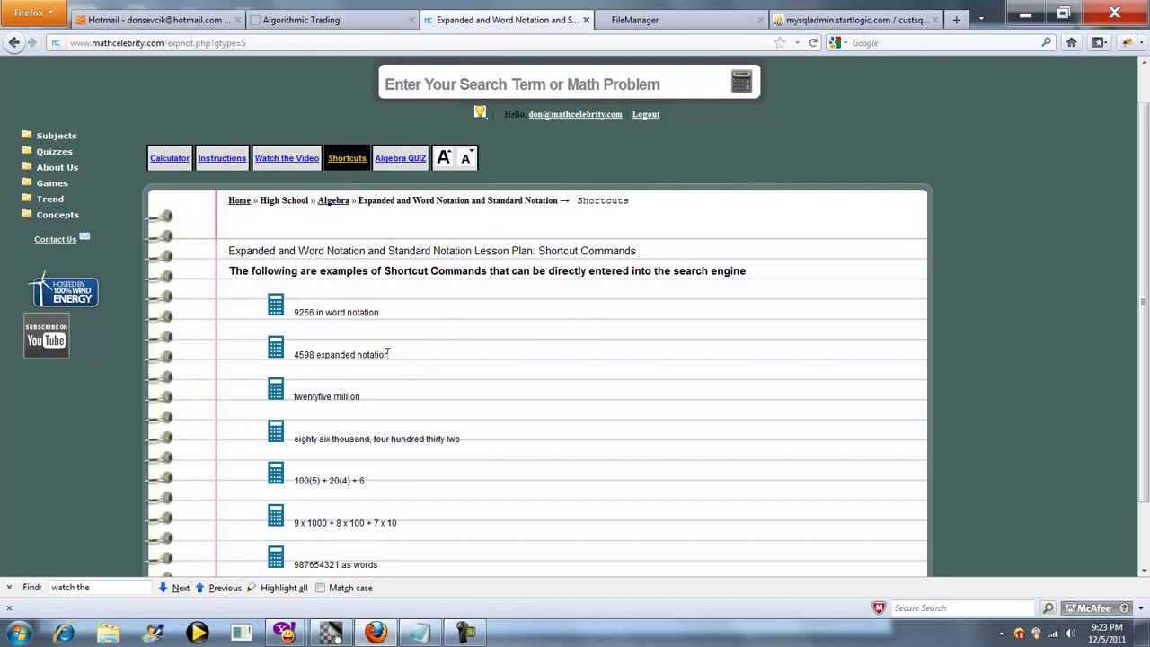
{"action": "left_click_drag", "start_coordinate": [389, 355], "coordinate": [296, 357]}
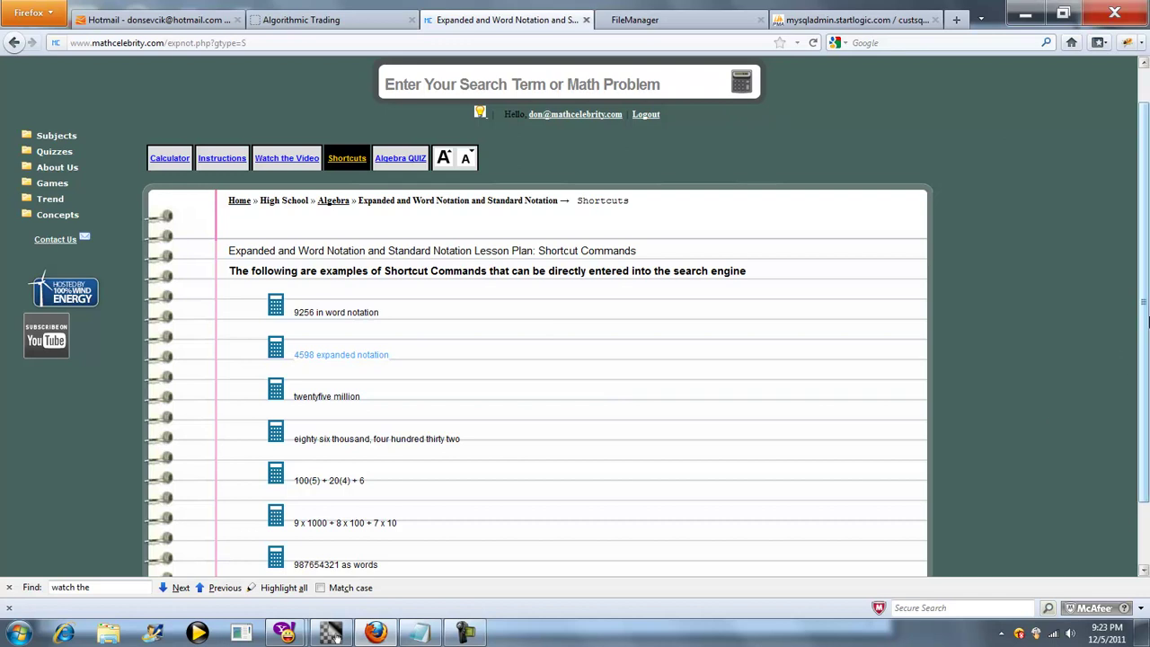
- Paste and run '4598 expanded notation' to get (4 x 1000) + (5 x 100) + (9 x 10) + (8 x 1)
{"action": "scroll", "coordinate": [1137, 341], "scroll_direction": "up", "scroll_amount": 1}
{"action": "left_click", "coordinate": [642, 126]}
{"action": "type", "text": "4598 expanded notation"}
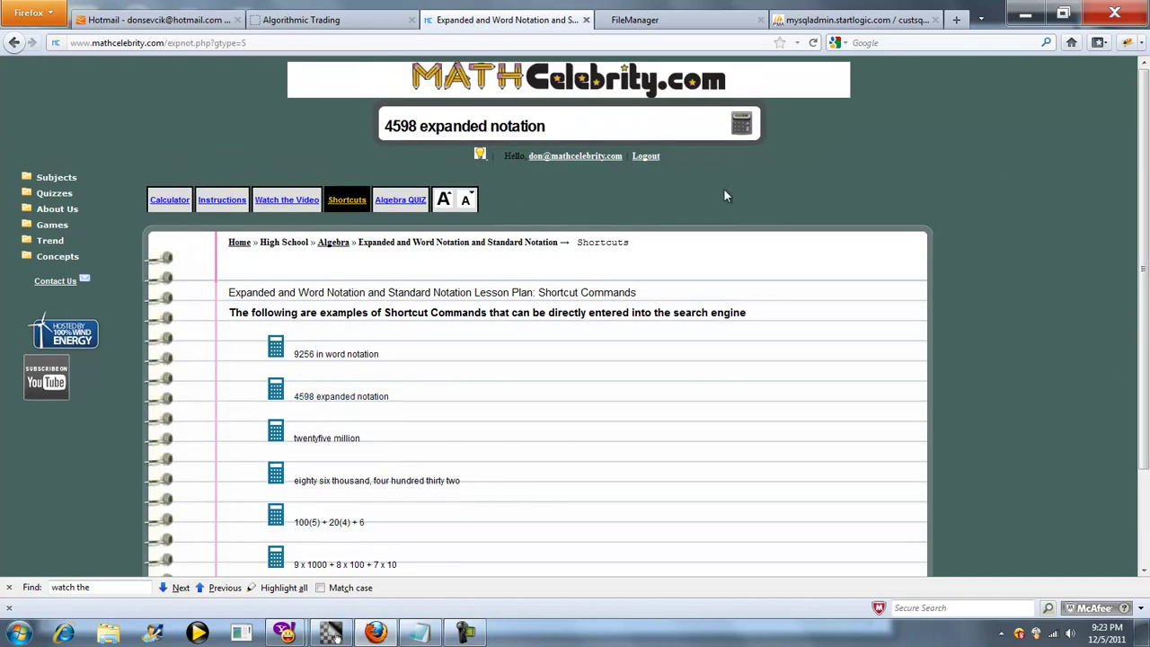
{"action": "key", "text": "Return"}
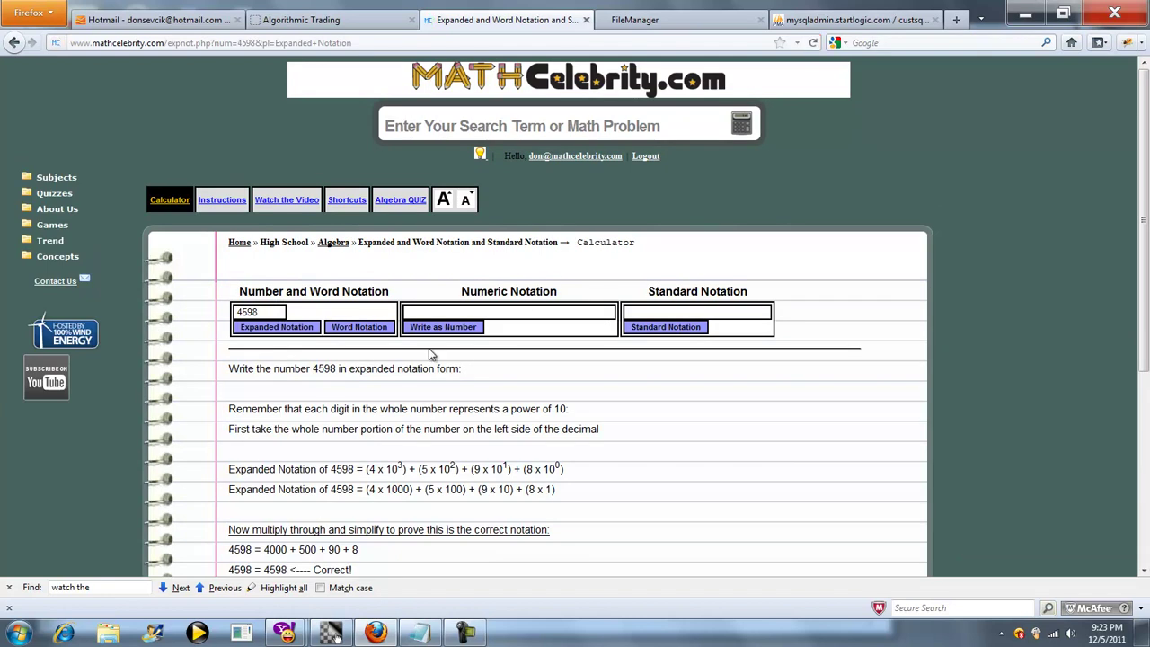
{"action": "left_click", "coordinate": [444, 200]}
{"action": "scroll", "coordinate": [731, 356], "scroll_direction": "down", "scroll_amount": 2}
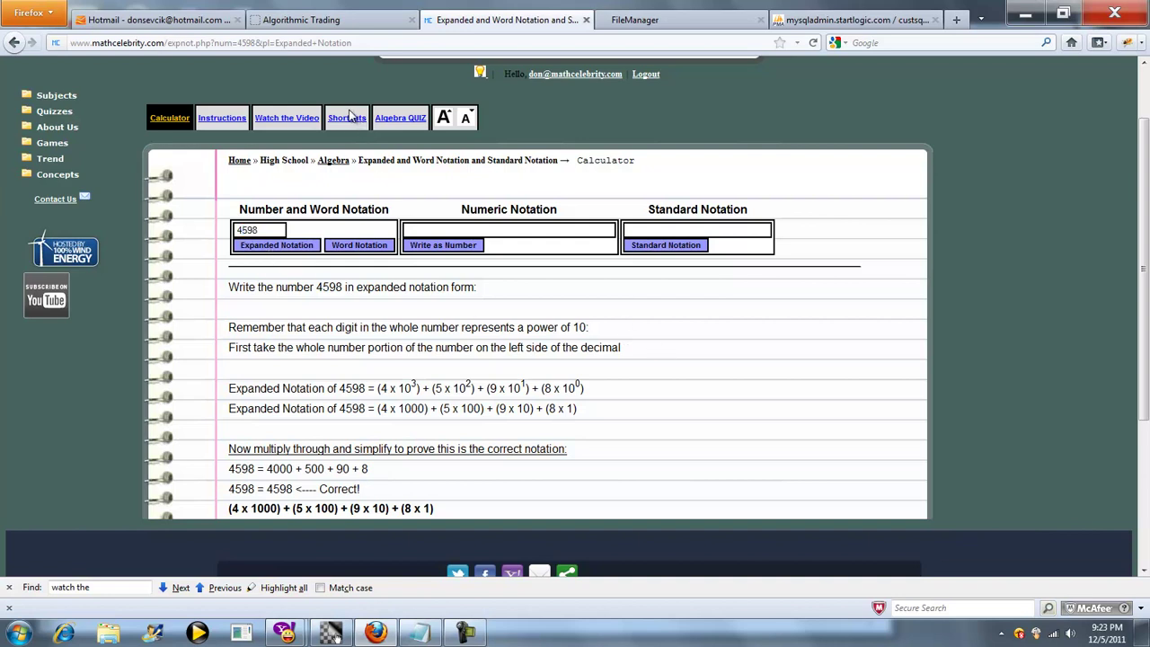
- Reopen the Shortcuts page and browse examples such as '9256 in word notation'
{"action": "left_click", "coordinate": [349, 118]}
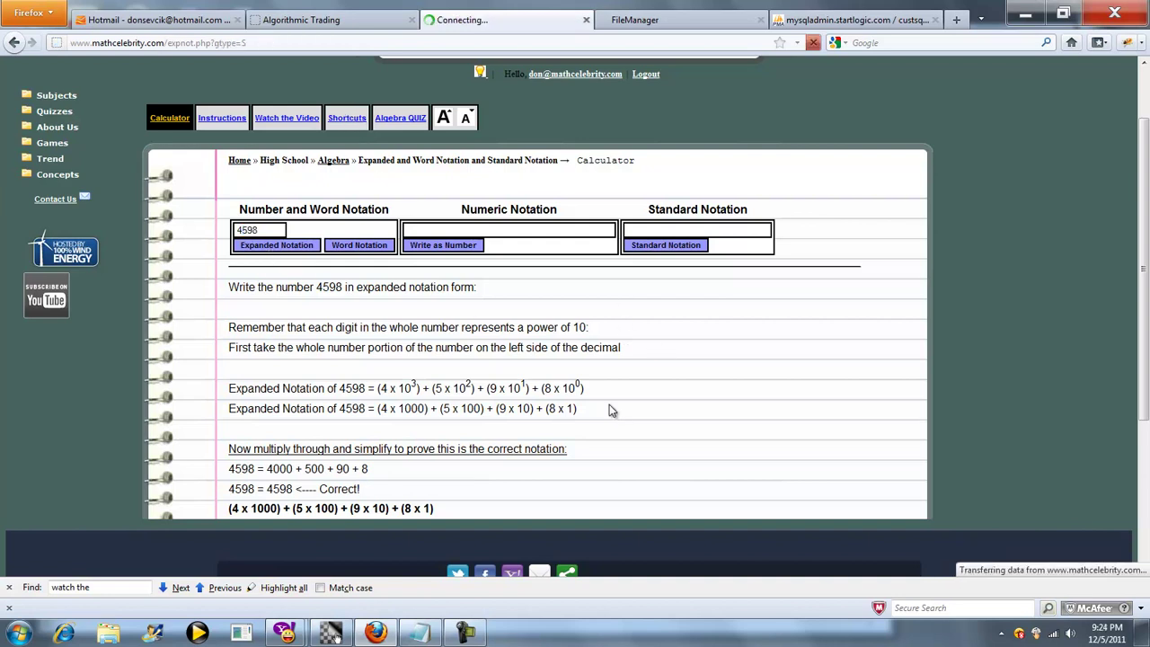
{"action": "scroll", "coordinate": [493, 470], "scroll_direction": "down", "scroll_amount": 2}
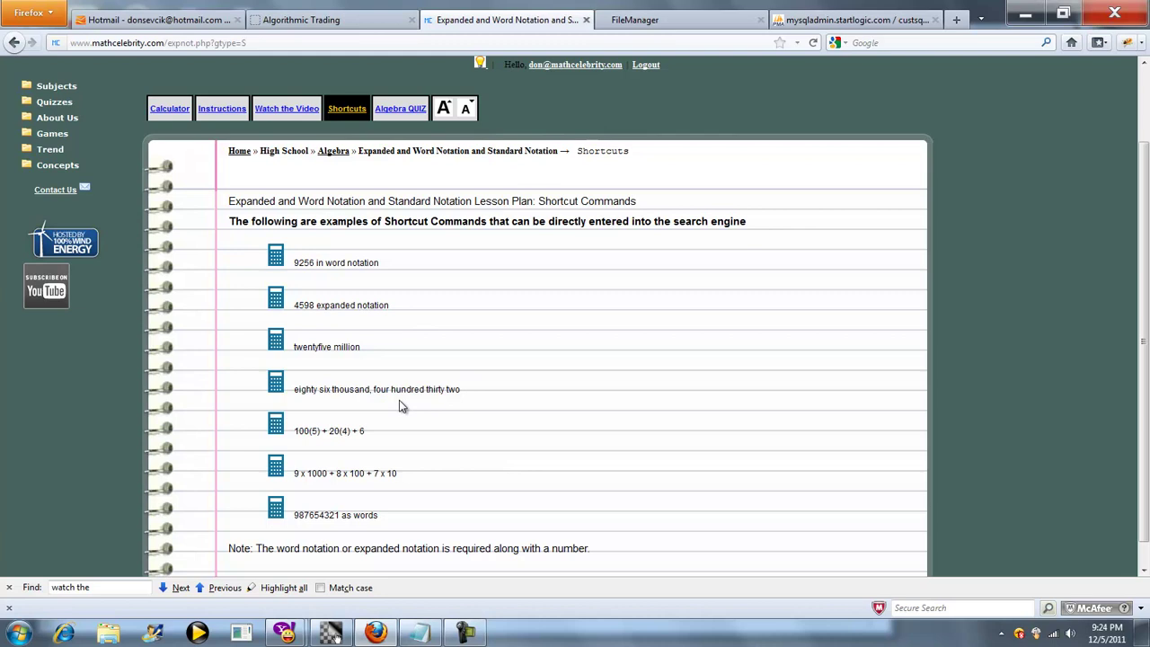
{"action": "scroll", "coordinate": [605, 349], "scroll_direction": "up", "scroll_amount": 2}
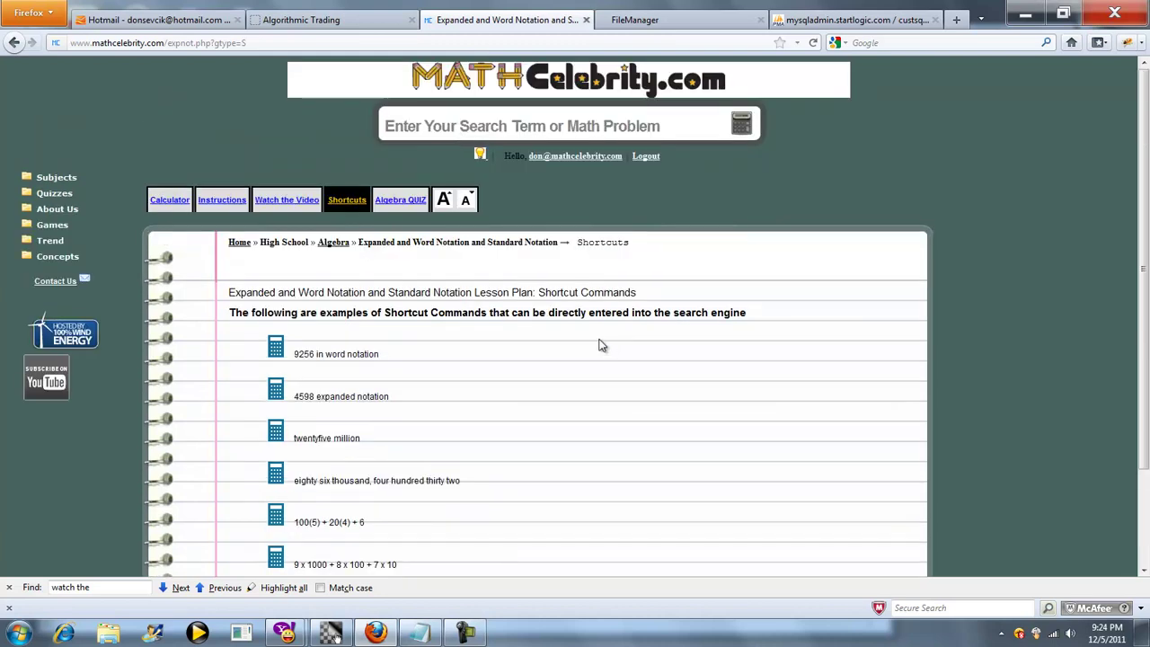